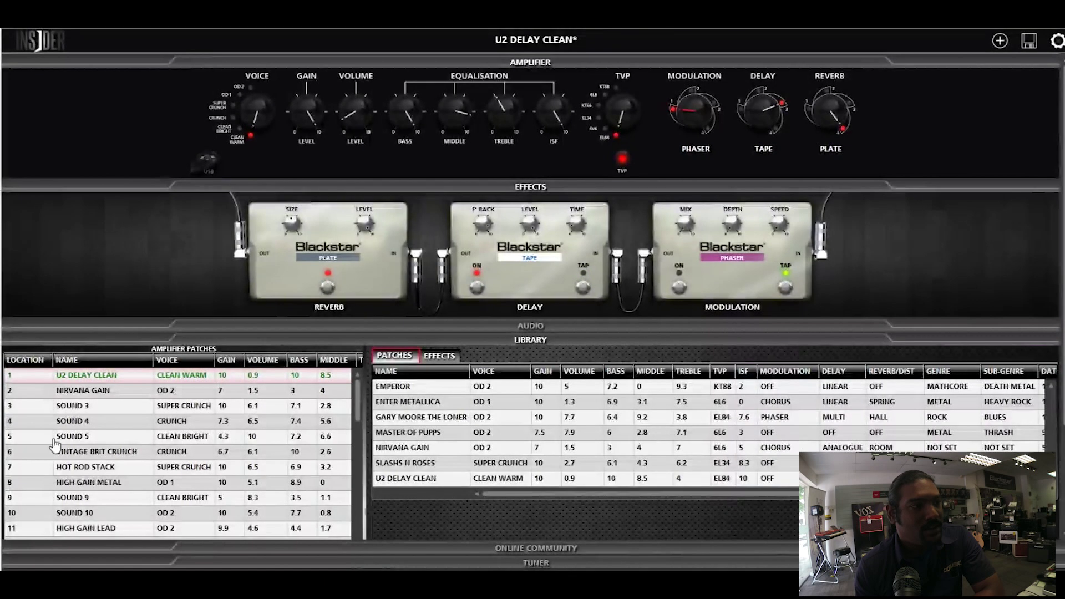
# Select the SOUND 3 patch slot and open the INSIDER Community user patches page
pyautogui.click(223, 407)
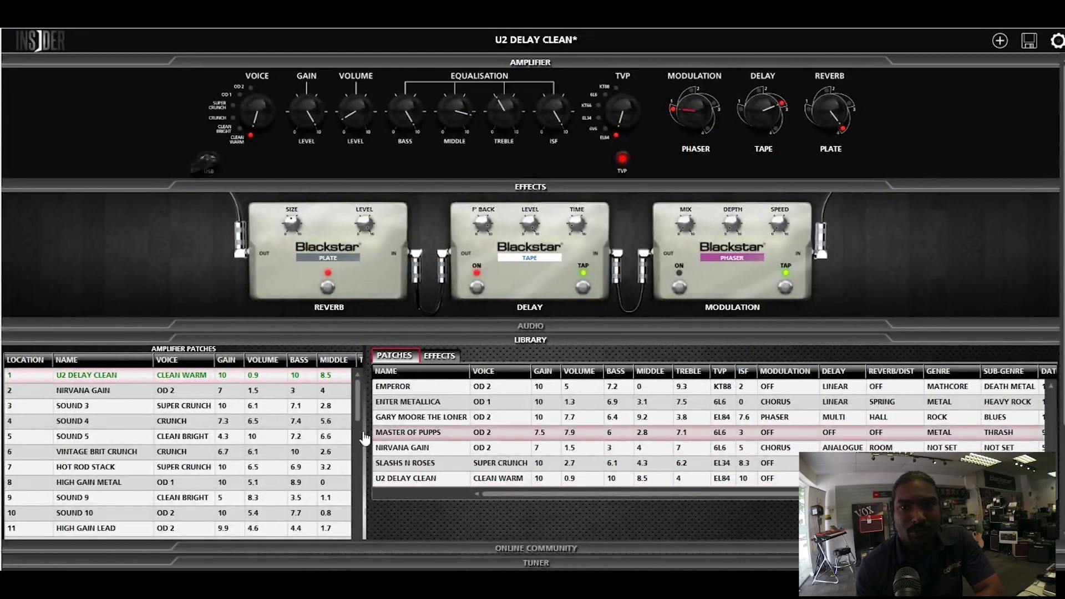
pyautogui.click(554, 547)
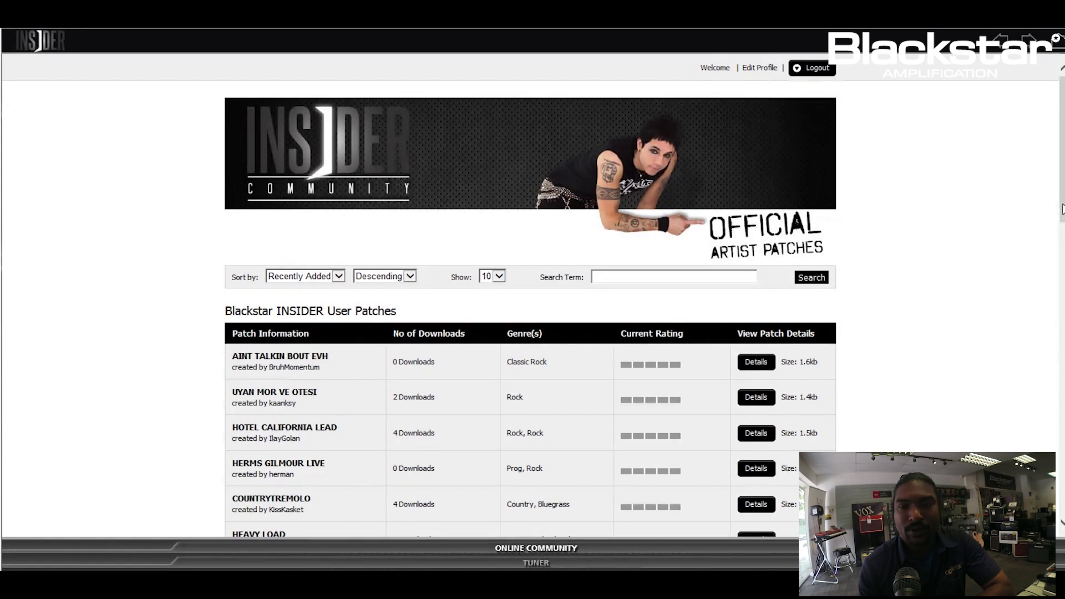
# Download the STUDIO CLEAN community patch into Saved Patches and return to the editor
pyautogui.moveTo(1060, 211); pyautogui.dragTo(1039, 406)
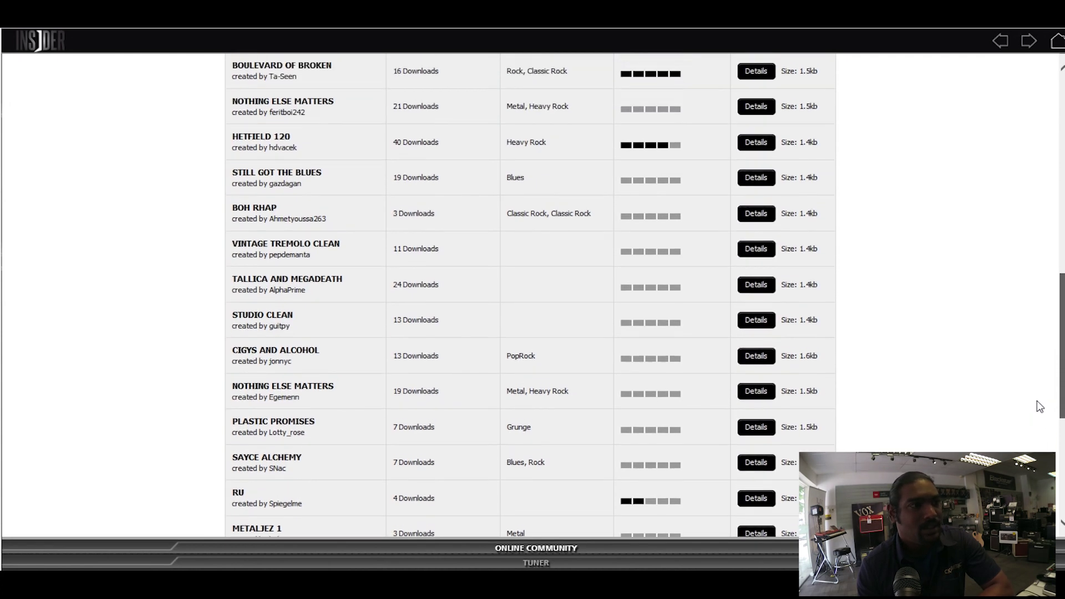
pyautogui.scroll(1, 1039, 399)
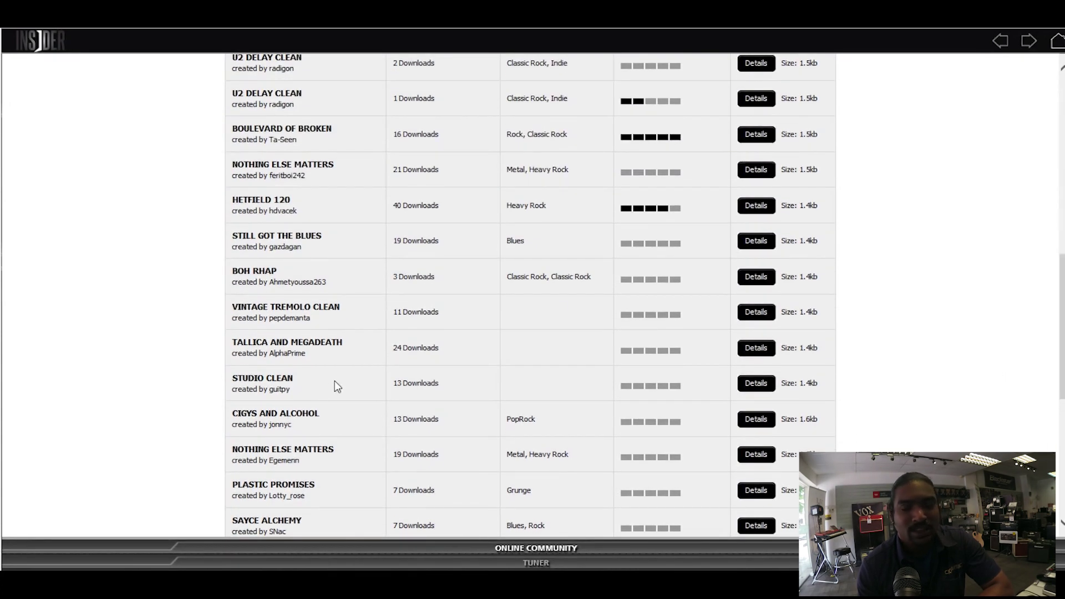
pyautogui.click(257, 379)
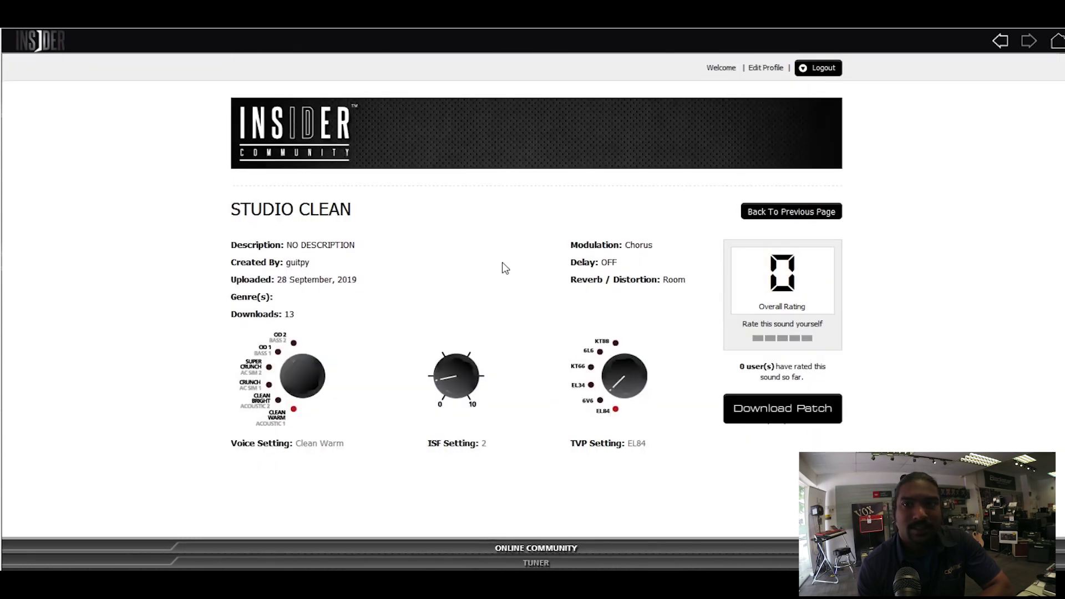
pyautogui.click(784, 417)
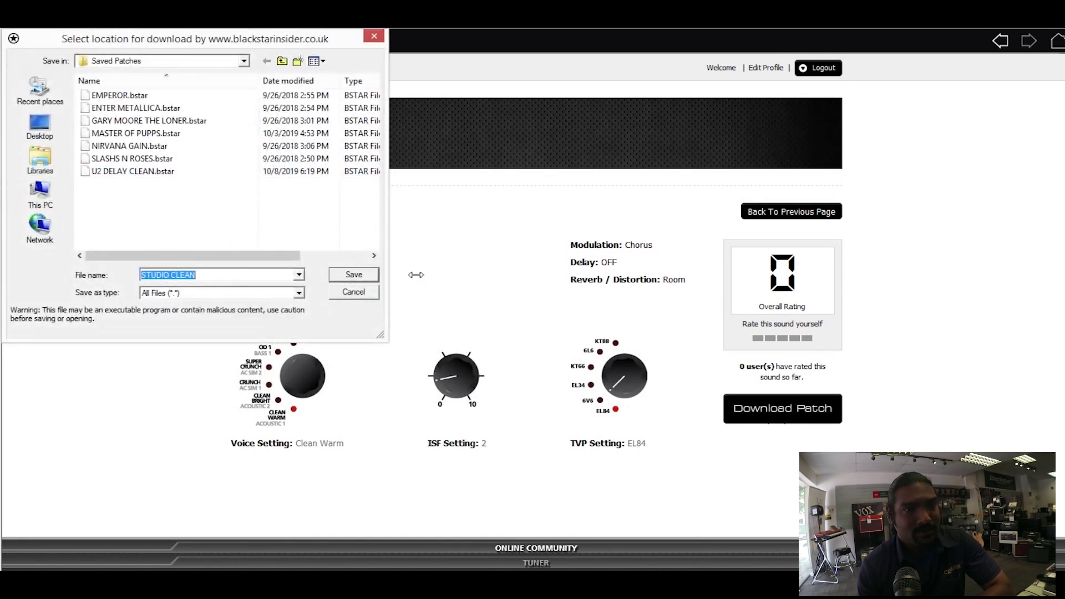
pyautogui.click(347, 274)
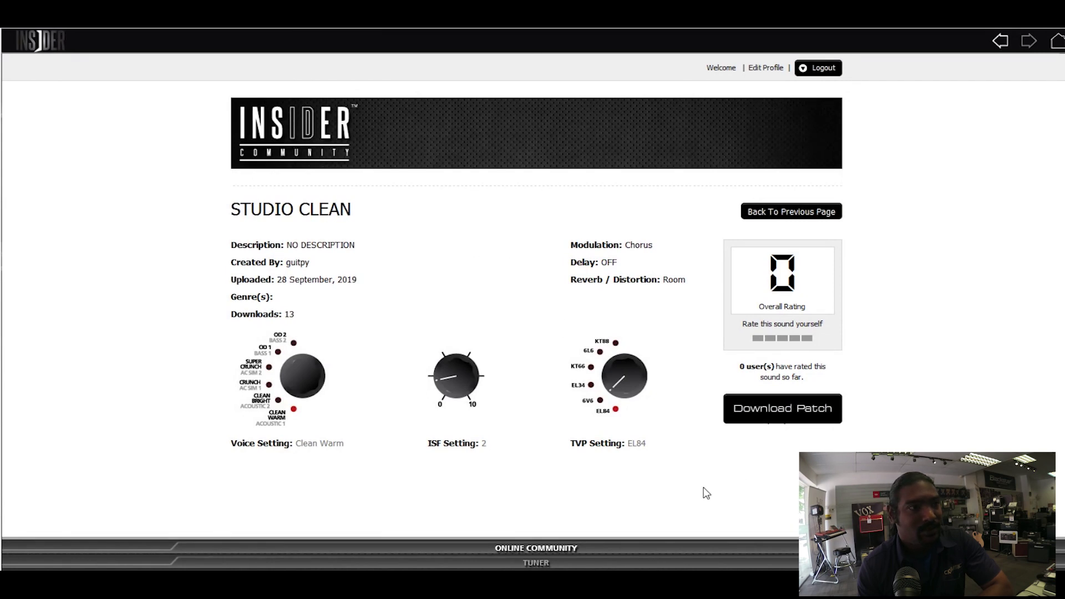
pyautogui.click(547, 548)
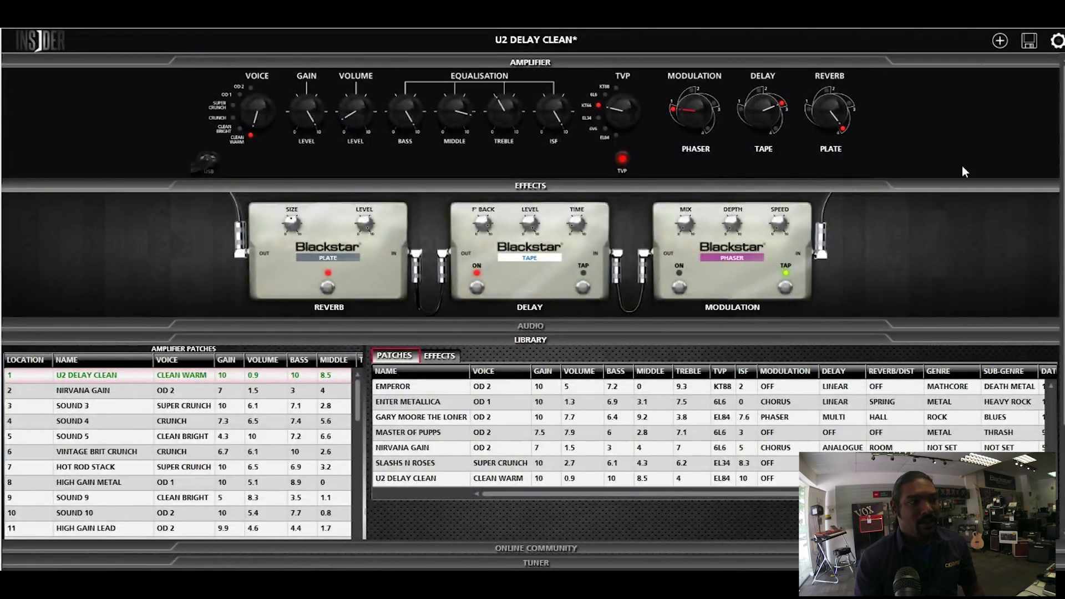
pyautogui.scroll(-3, 89, 392)
pyautogui.scroll(-6, 83, 410)
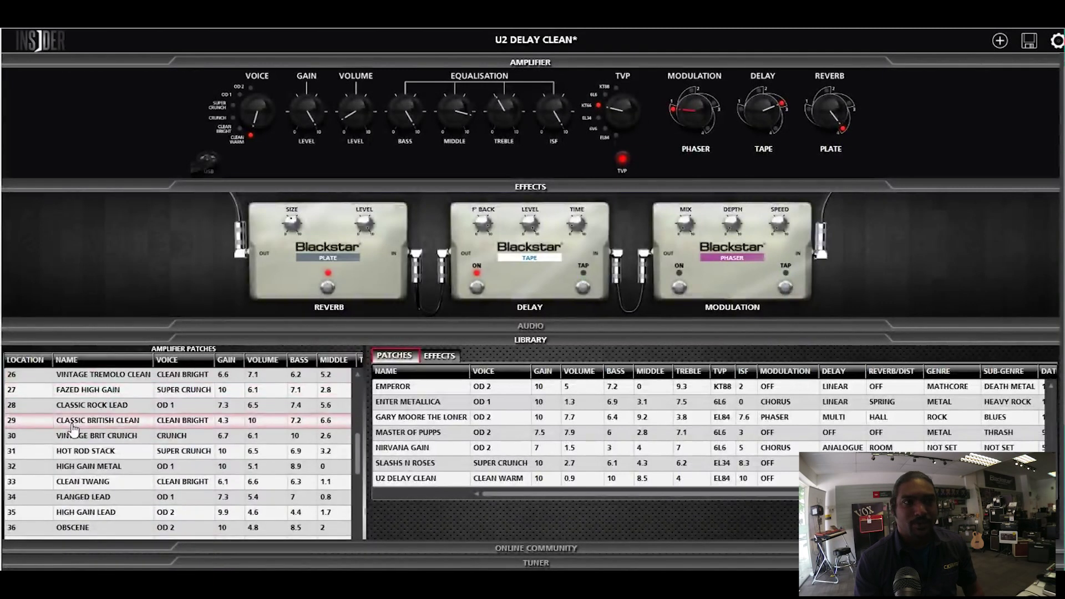
pyautogui.scroll(7, 78, 426)
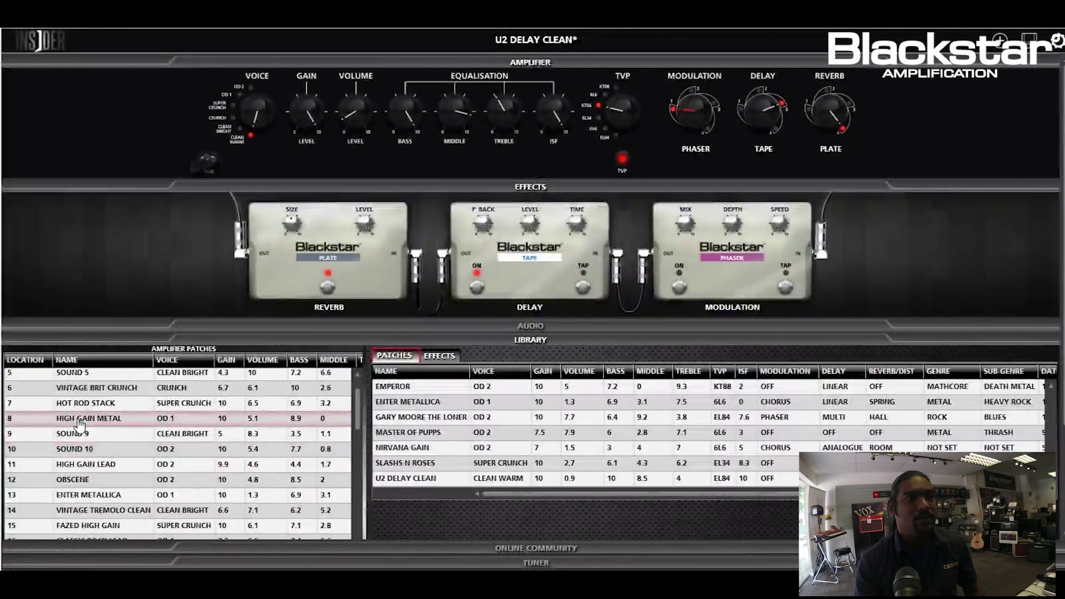
pyautogui.scroll(2, 79, 424)
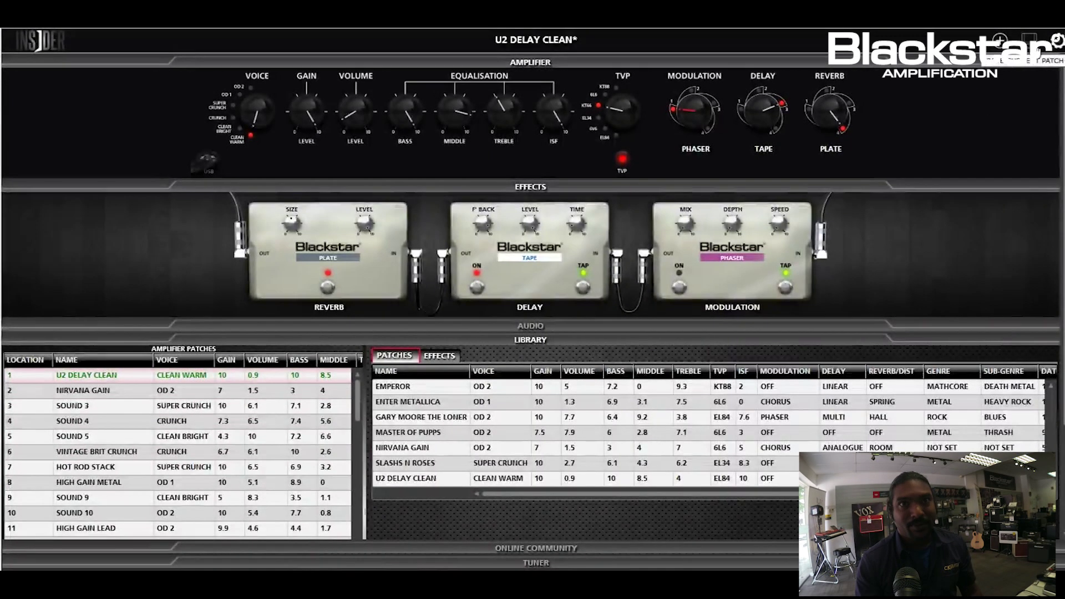
pyautogui.hotkey('ctrl', 's')
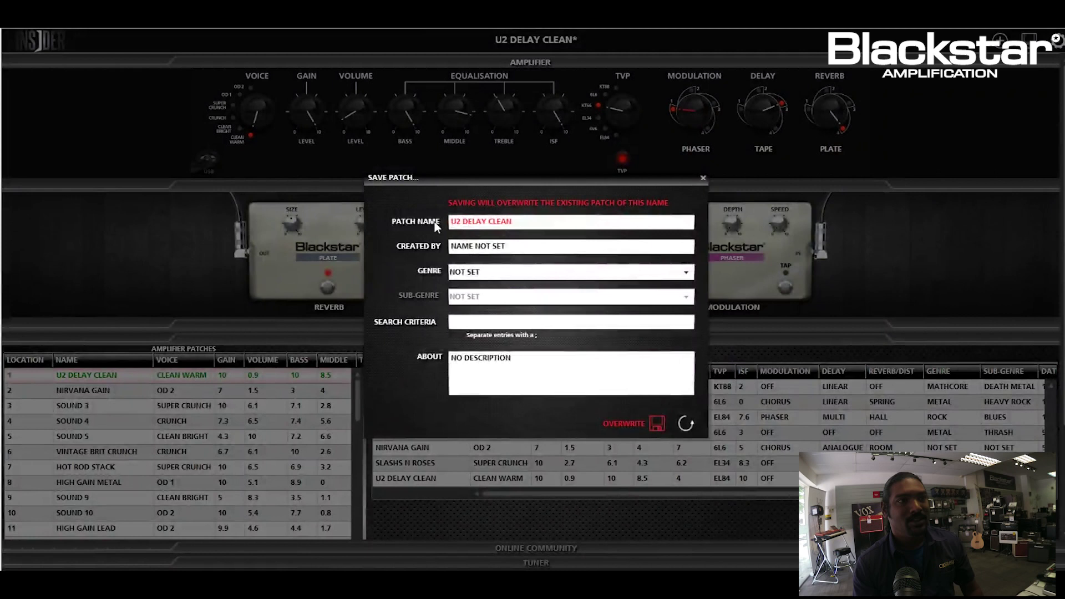
pyautogui.click(535, 222)
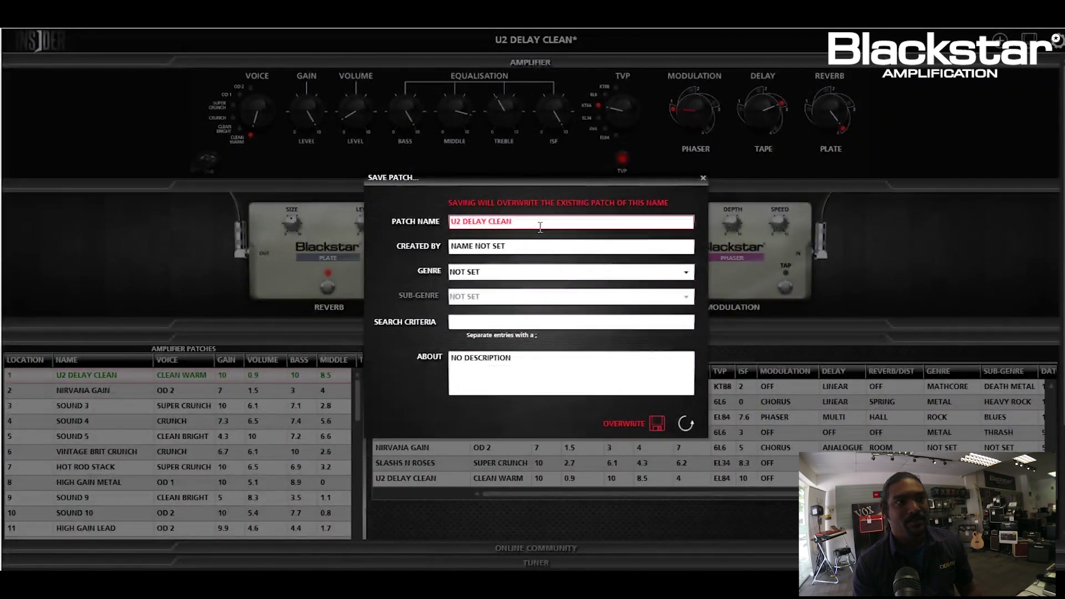
pyautogui.click(465, 251)
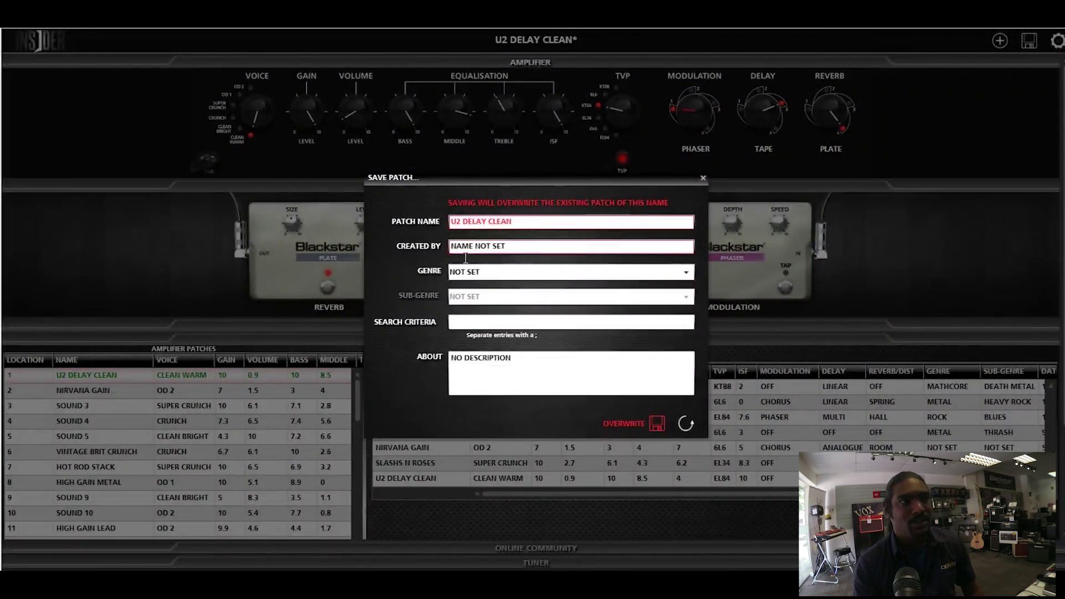
pyautogui.click(498, 272)
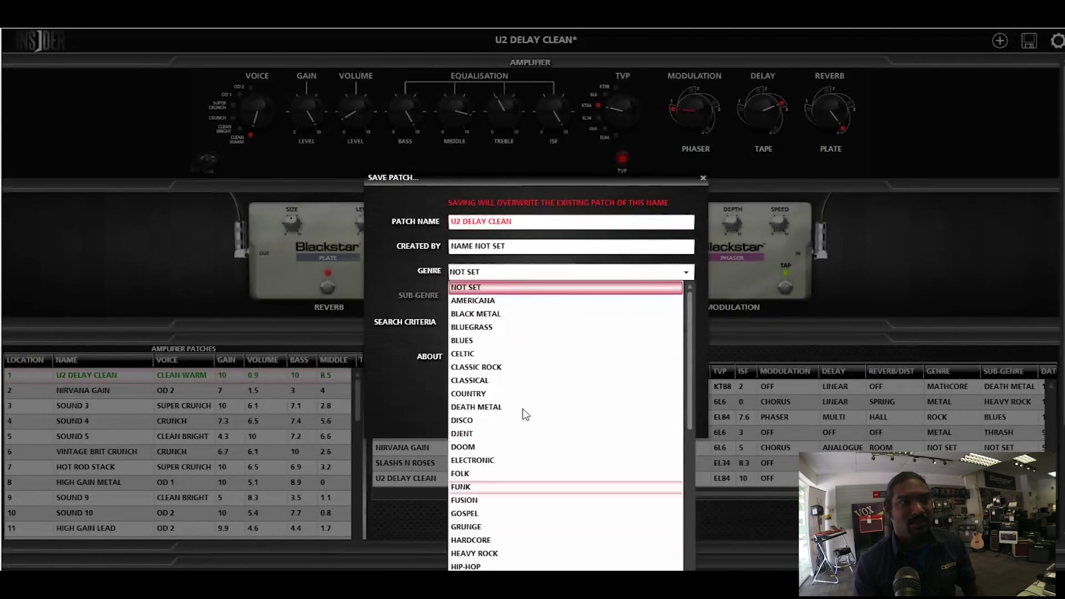
pyautogui.click(592, 273)
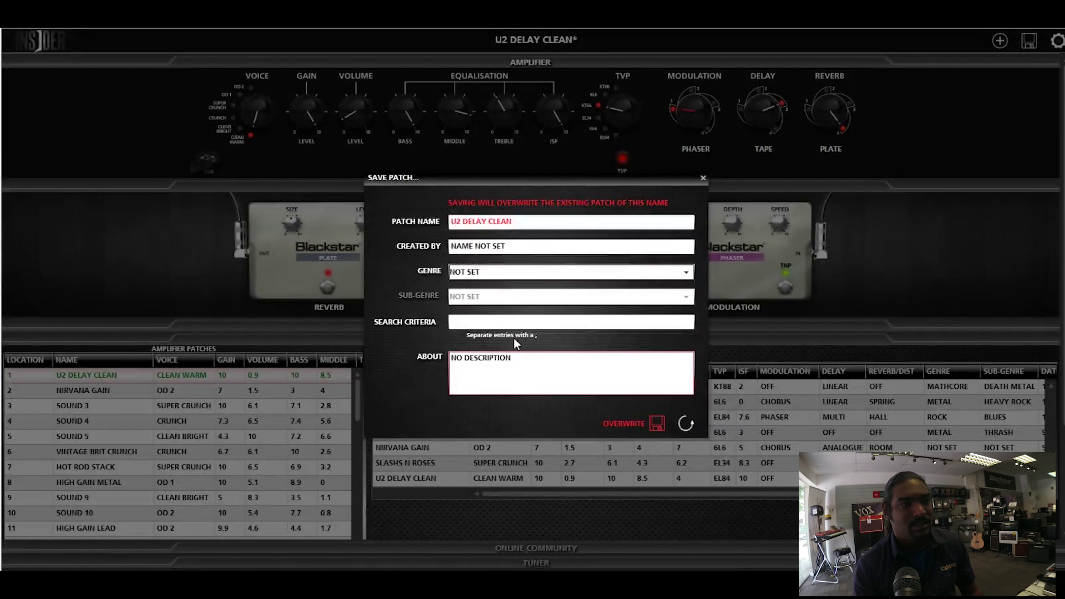
pyautogui.click(702, 178)
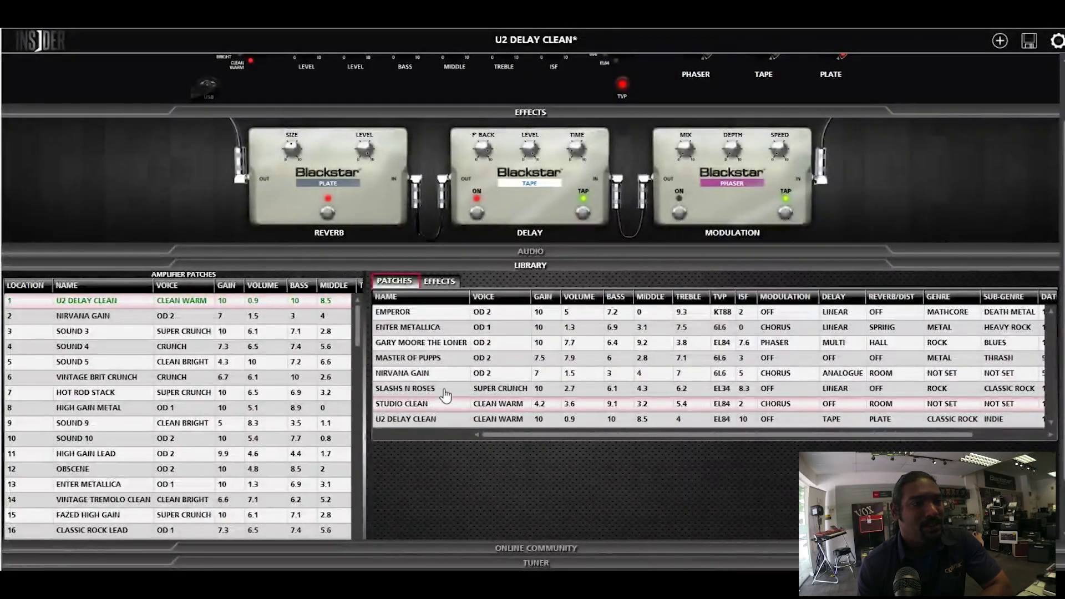
# Enlarge the amplifier controls above the library, then open and close the tuner
pyautogui.moveTo(681, 270); pyautogui.dragTo(678, 343)
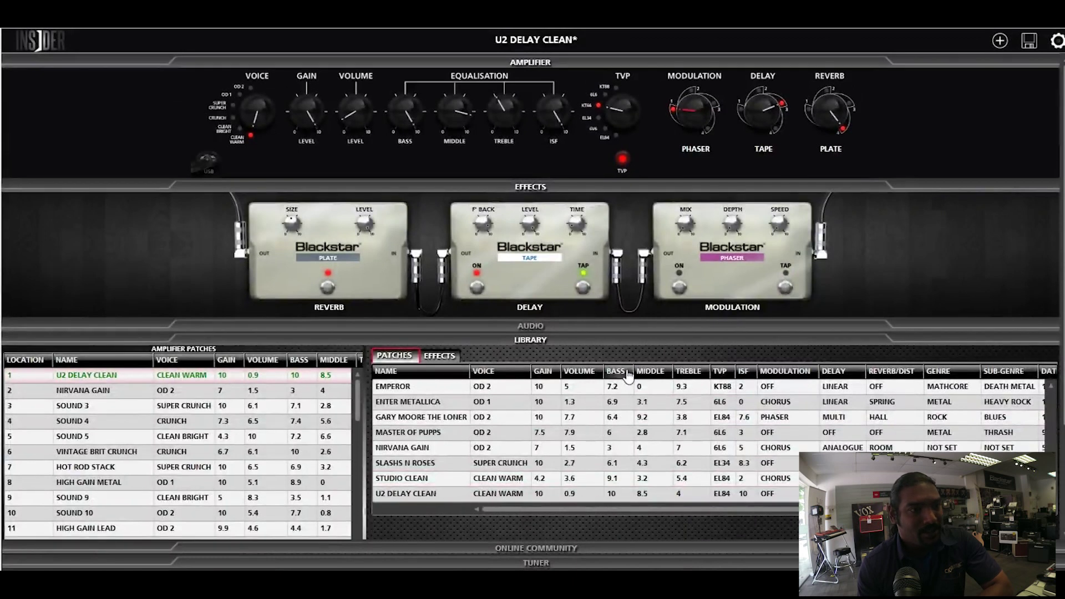
pyautogui.click(536, 561)
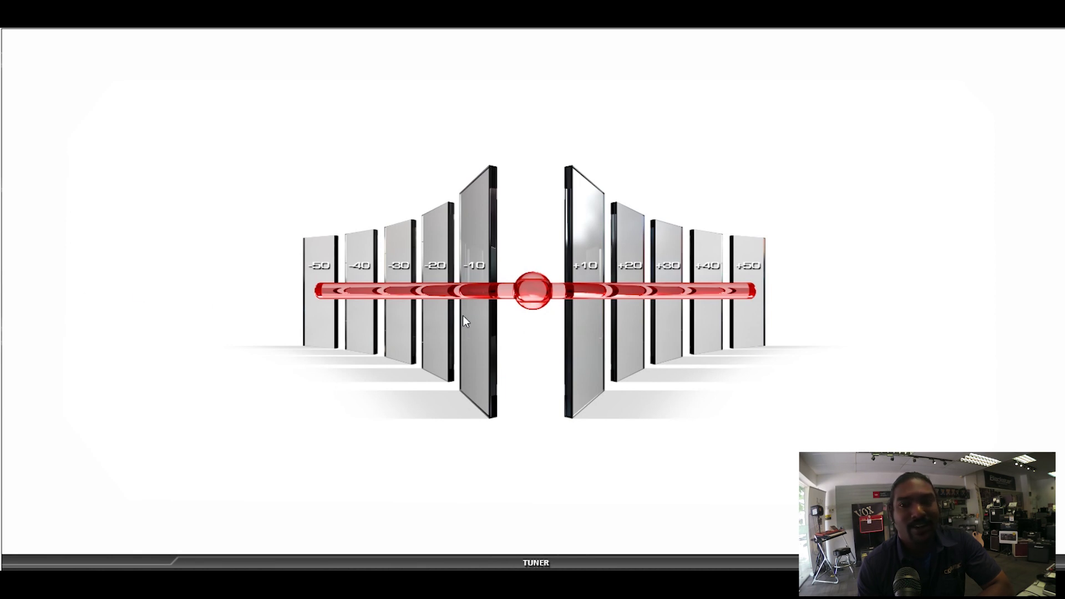
pyautogui.click(552, 562)
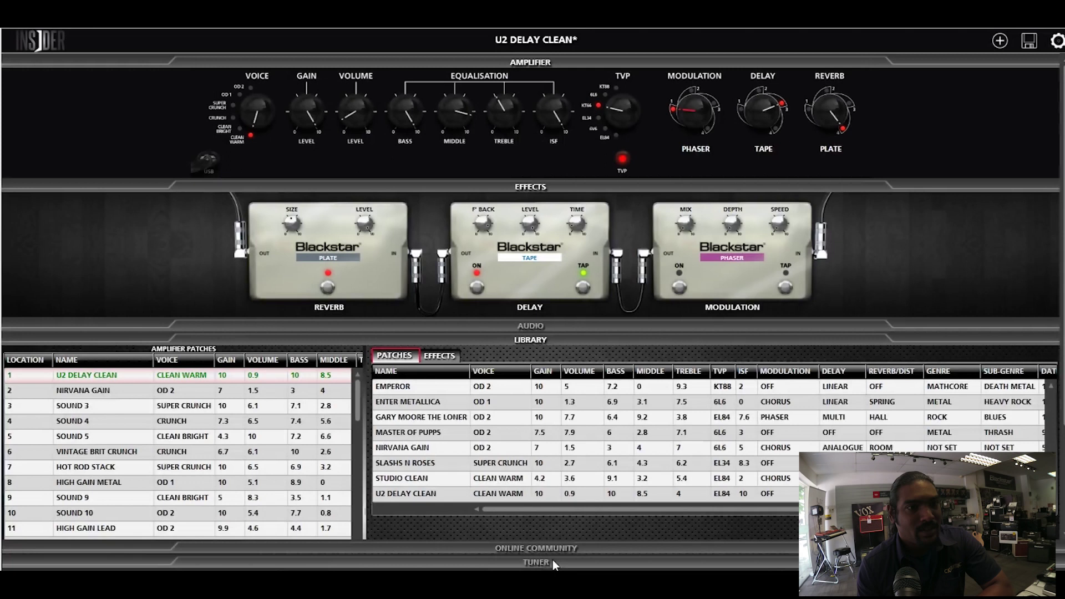
# Load and briefly play the Master of Puppets backing track, then collapse the audio section
pyautogui.click(507, 326)
pyautogui.scroll(-3, 688, 388)
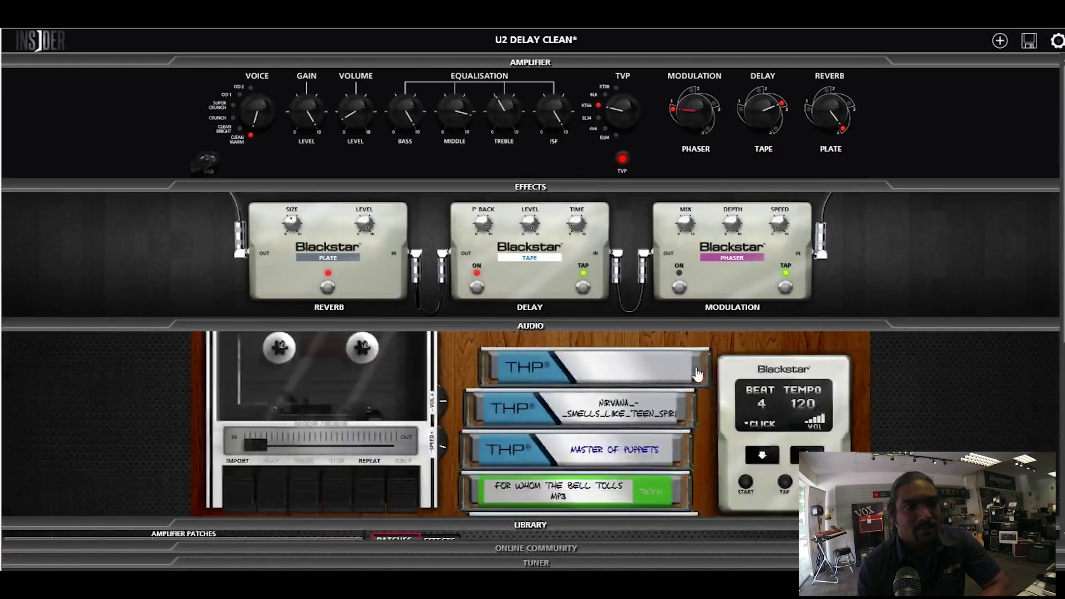
pyautogui.scroll(-3, 654, 421)
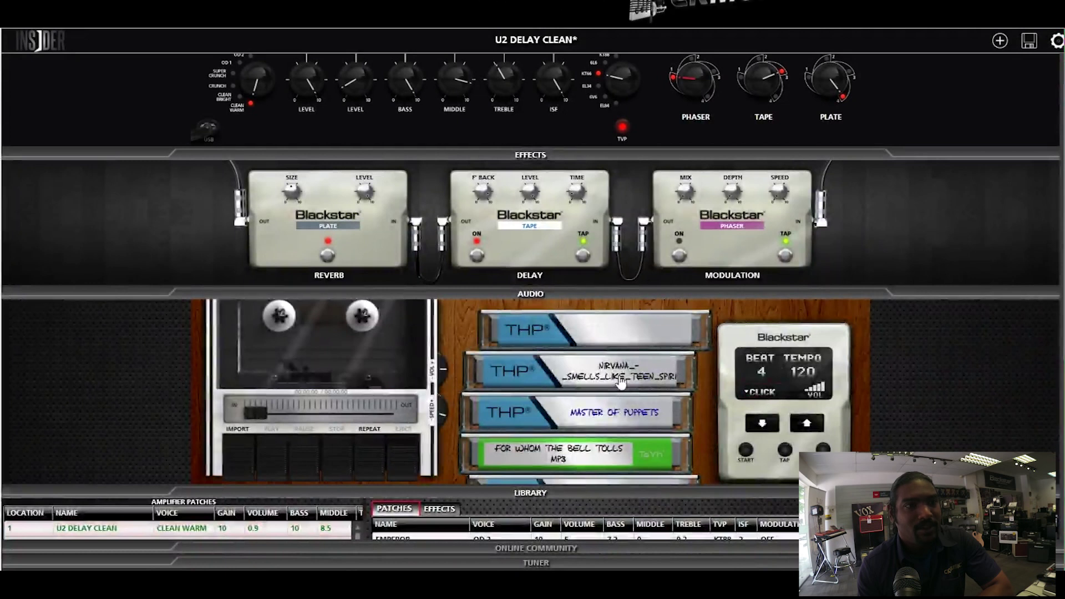
pyautogui.scroll(-2, 577, 408)
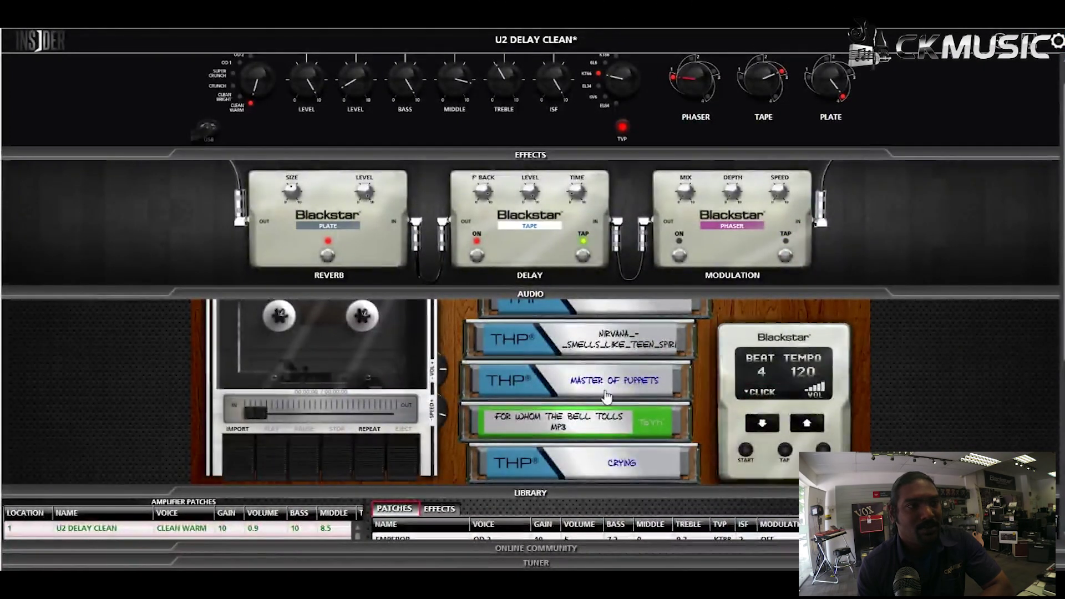
pyautogui.click(626, 390)
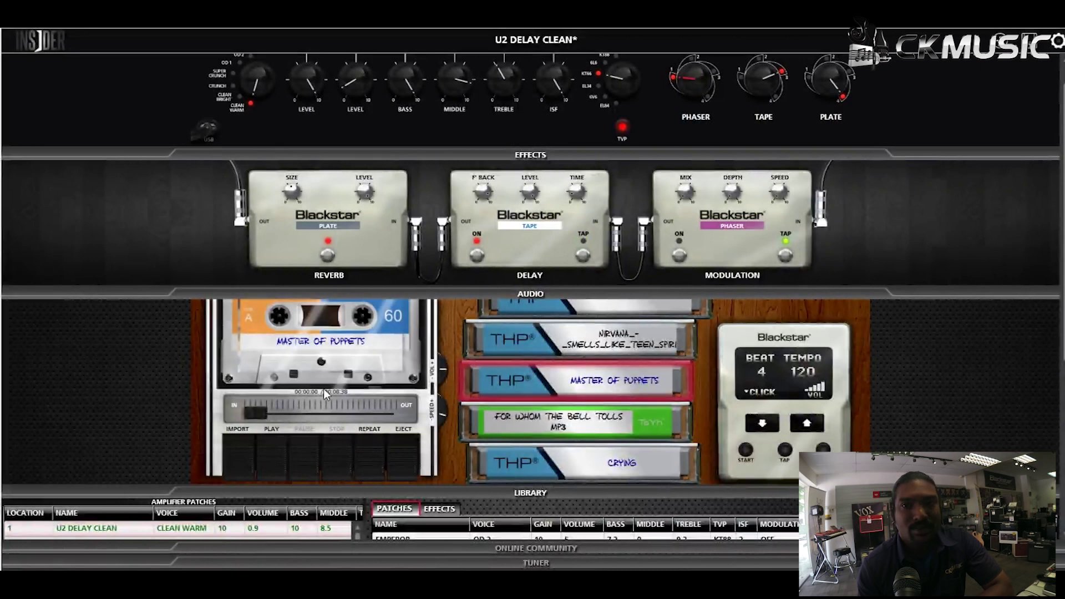
pyautogui.click(276, 457)
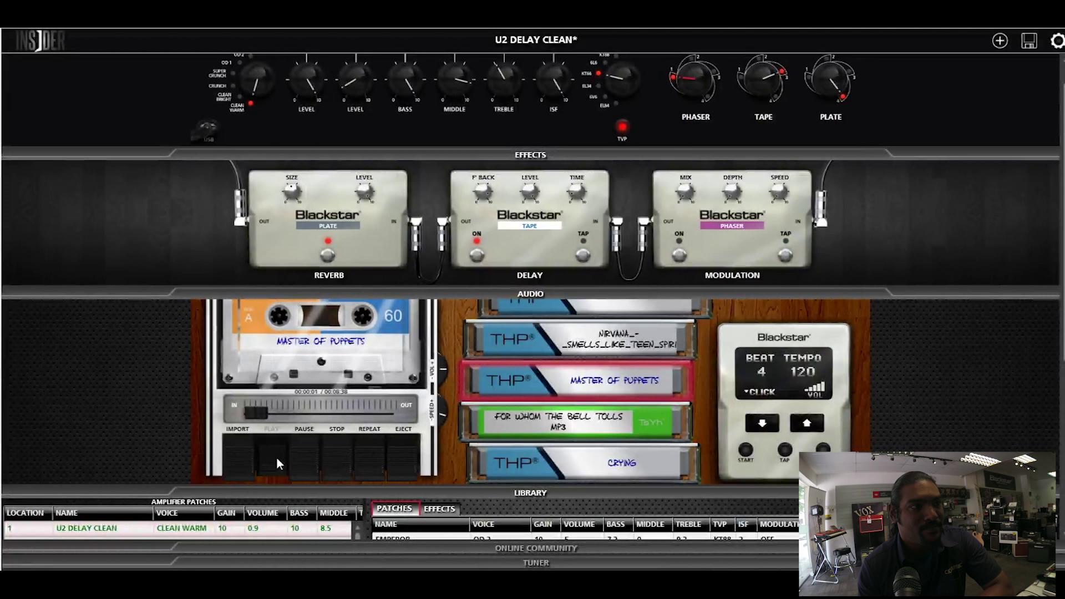
pyautogui.click(339, 460)
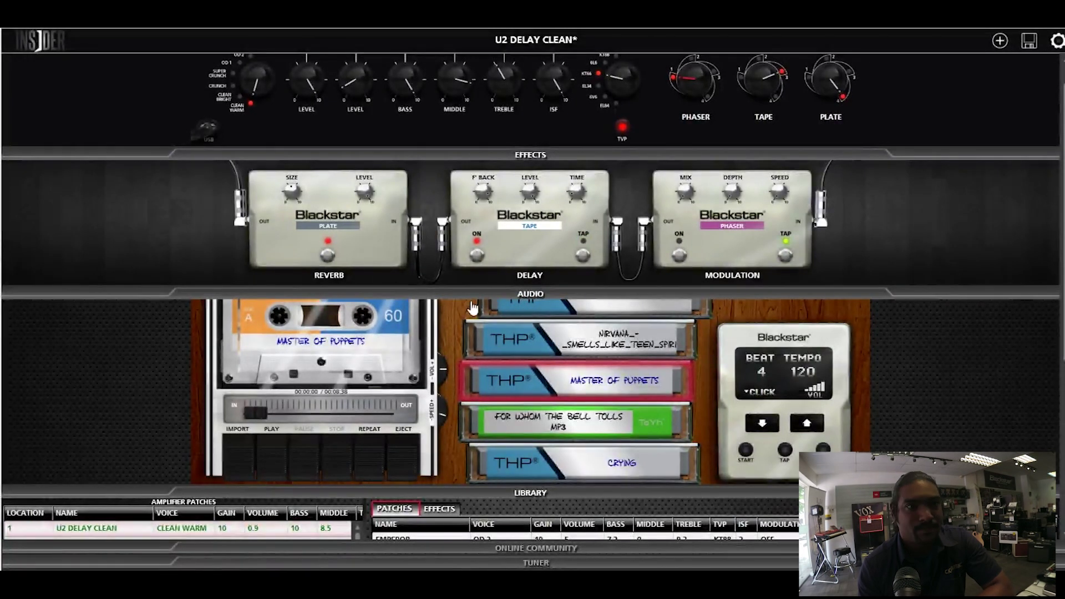
pyautogui.click(554, 293)
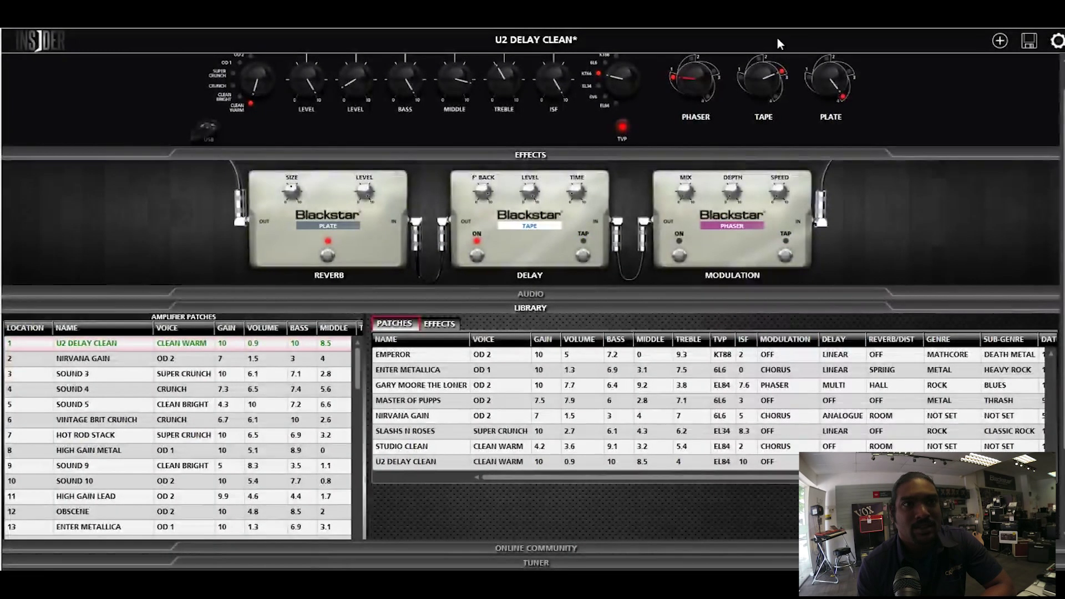
# Change the delay type from Tape to Analogue and lower its feedback from 10 to 6.9
pyautogui.moveTo(772, 79); pyautogui.dragTo(758, 97)
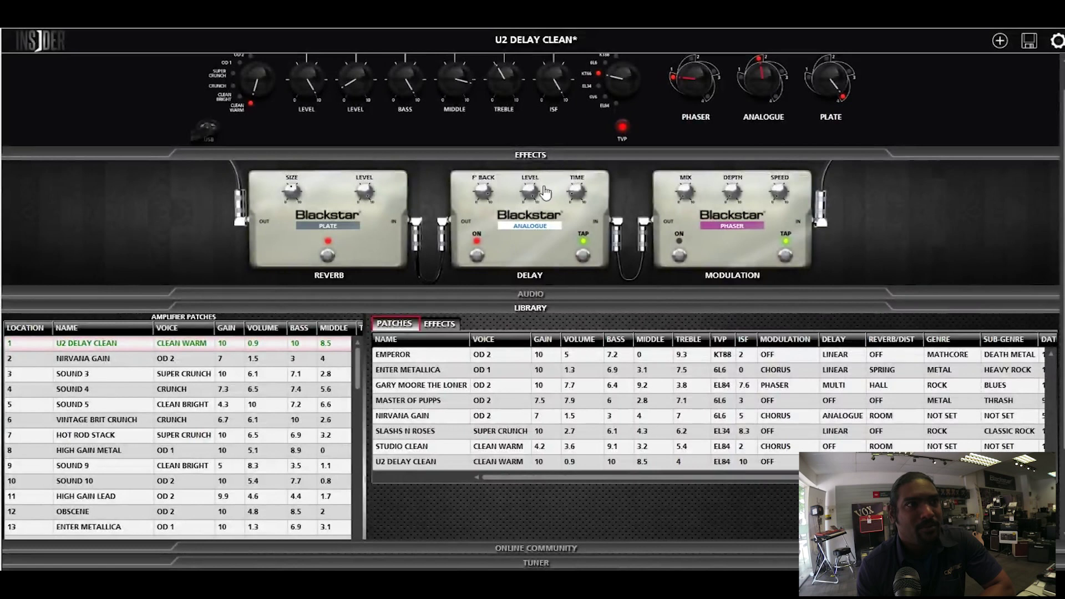
pyautogui.moveTo(490, 192)
pyautogui.moveTo(491, 193); pyautogui.dragTo(534, 209)
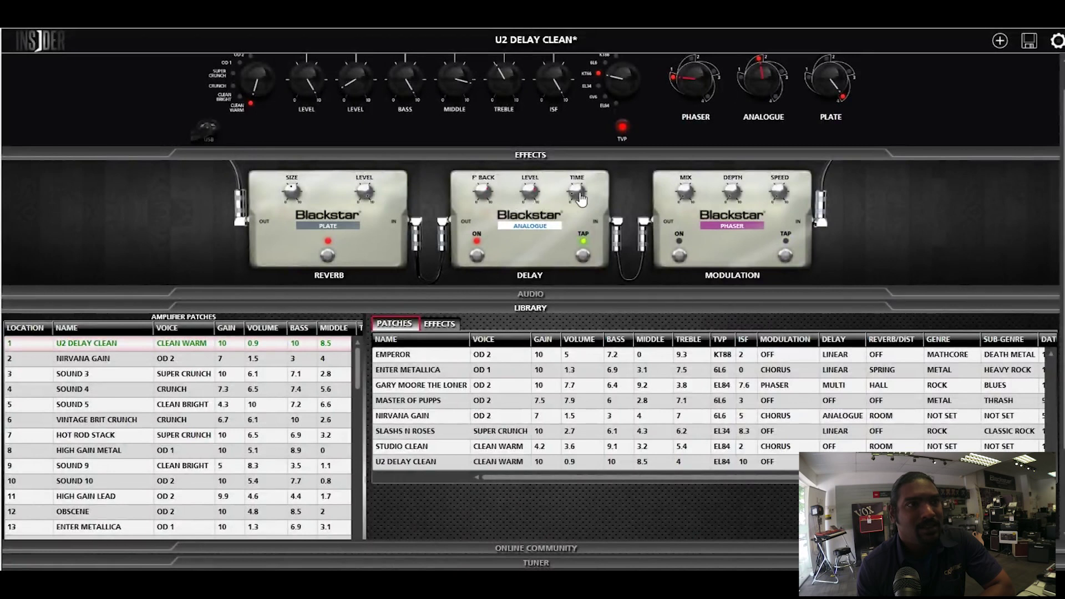
pyautogui.moveTo(576, 190)
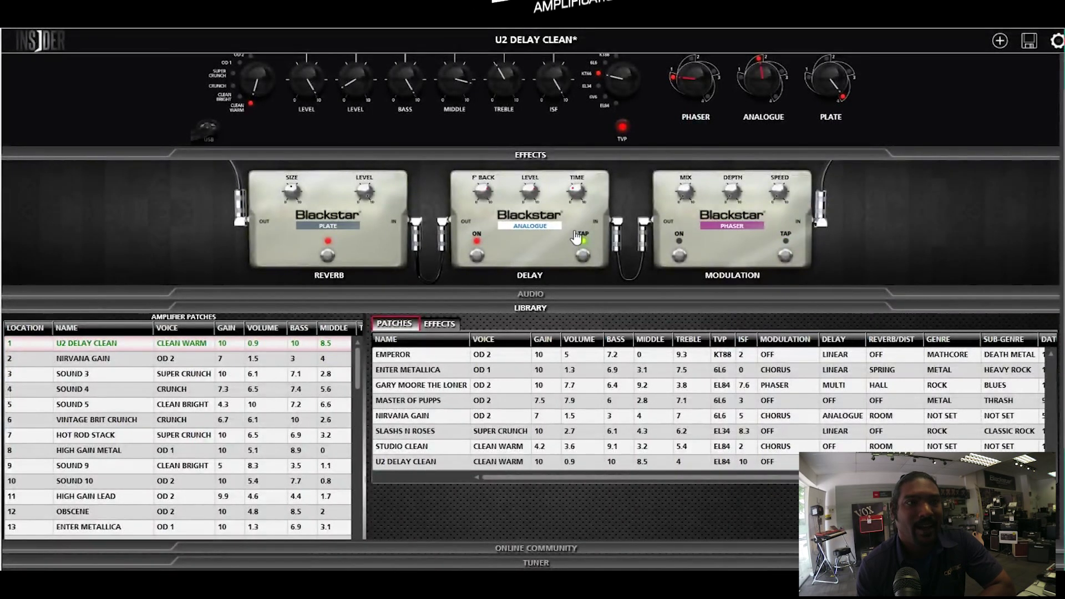
# Save the delay pedal as effect 'DELAY1' and list it in the library's Effects tab
pyautogui.rightClick(544, 233)
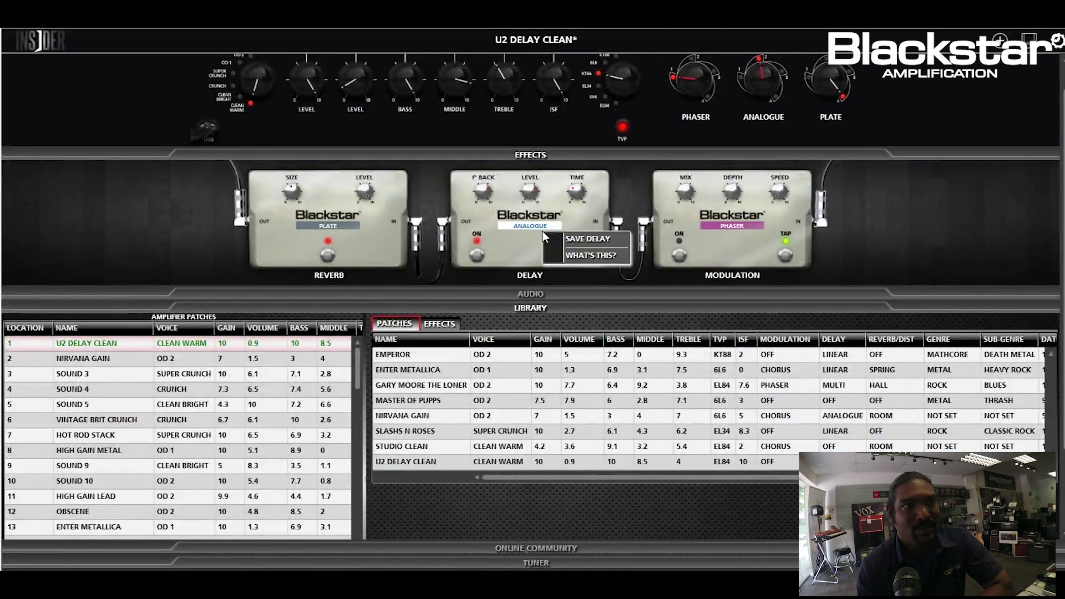
pyautogui.click(609, 239)
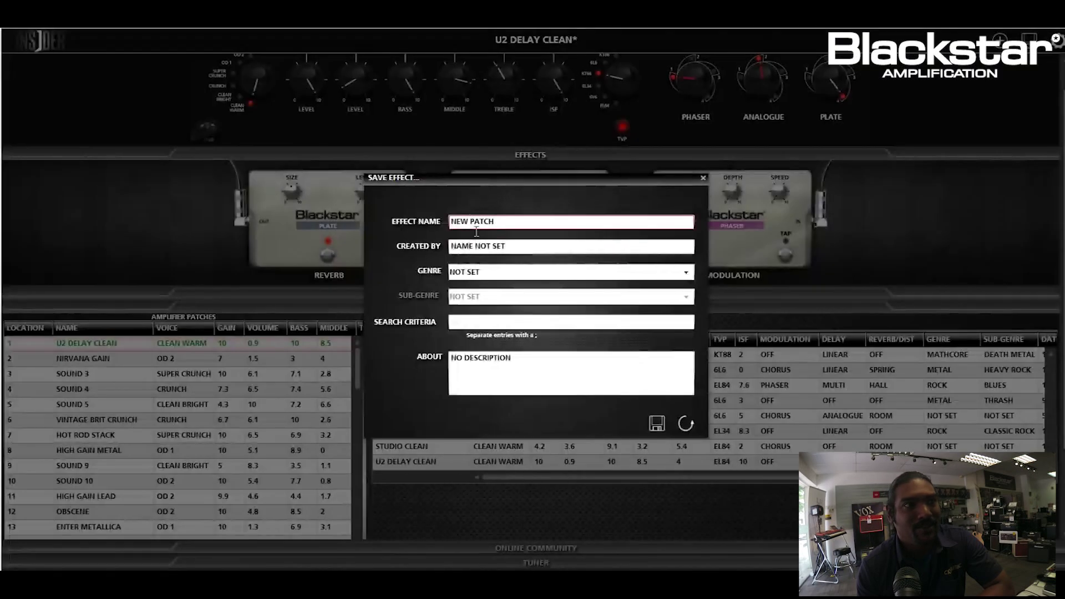
pyautogui.click(527, 230)
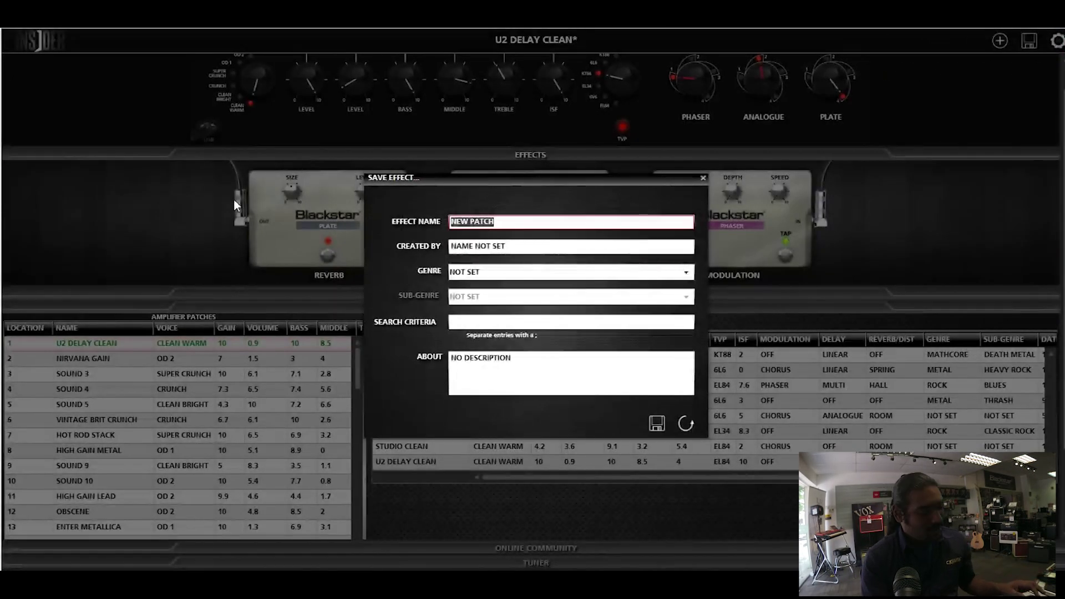
pyautogui.write('DELAY1')
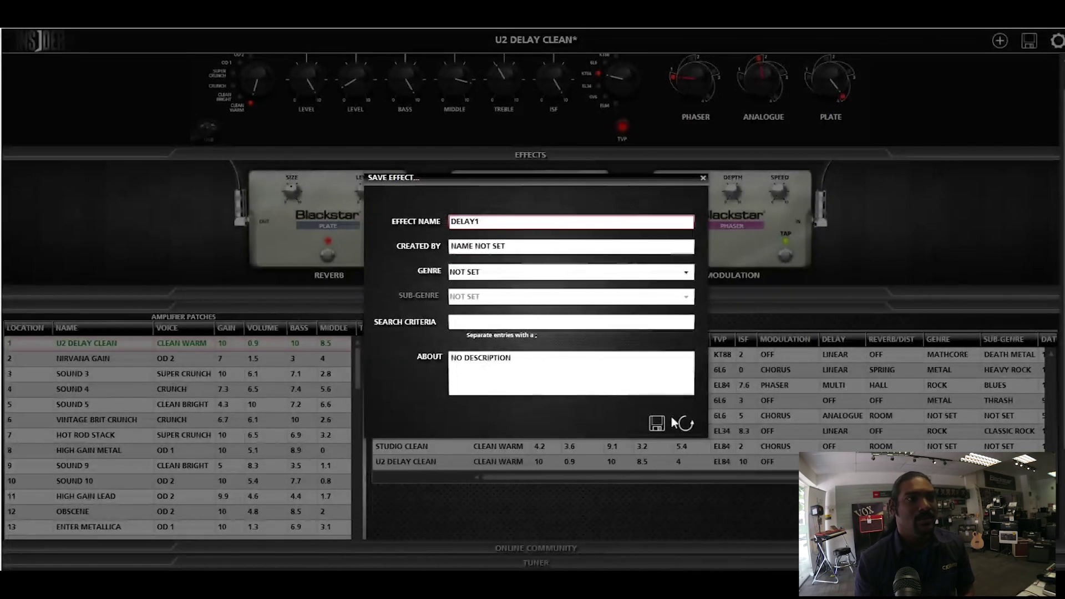
pyautogui.click(647, 423)
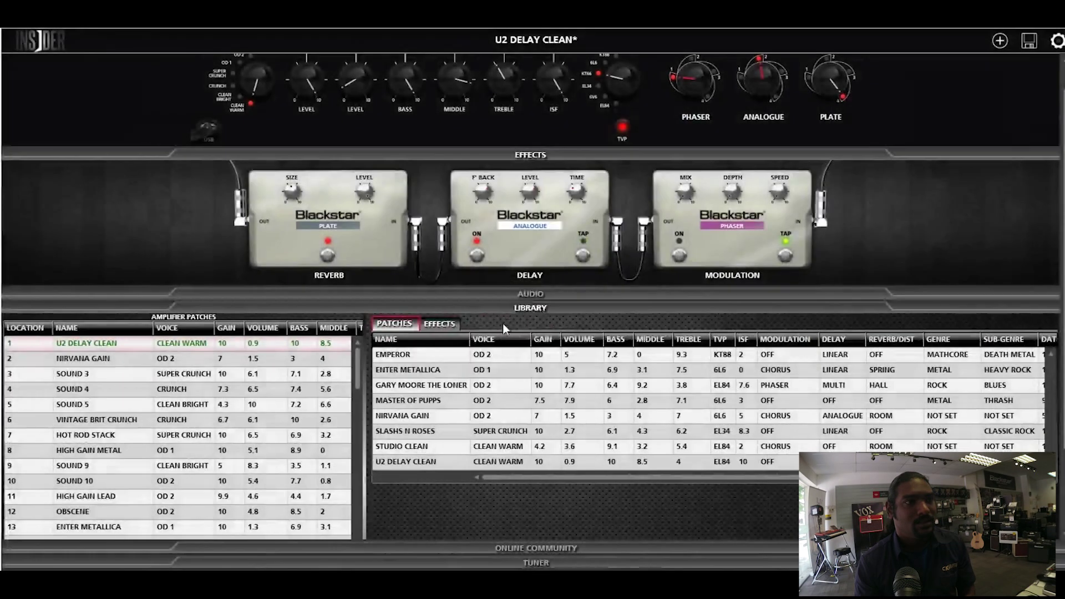
pyautogui.click(444, 326)
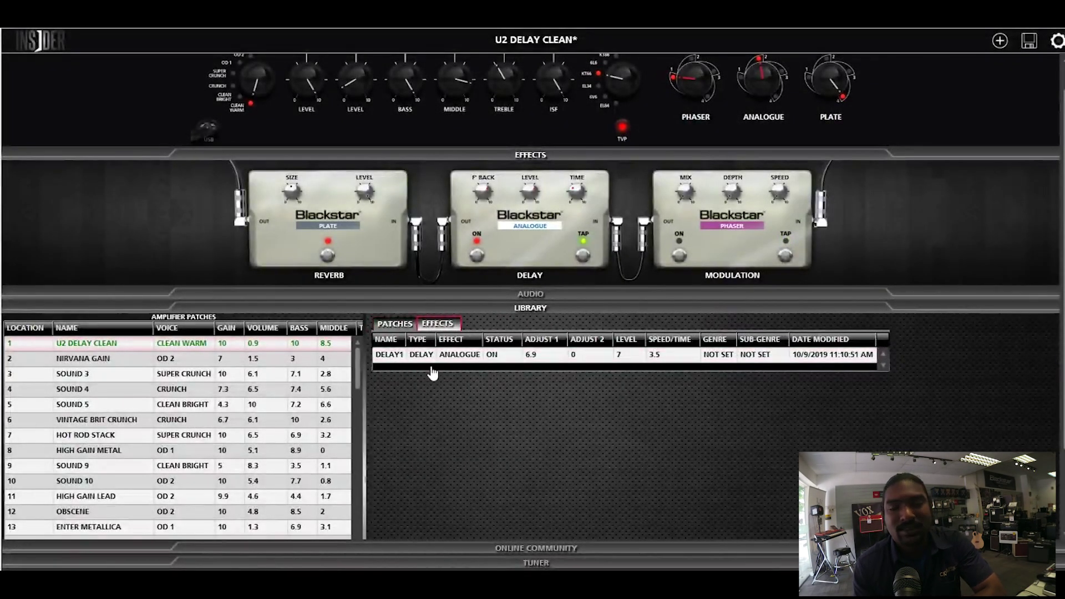
# Load SOUND 4 and drag DELAY1 onto it, replacing its Multi delay
pyautogui.click(380, 366)
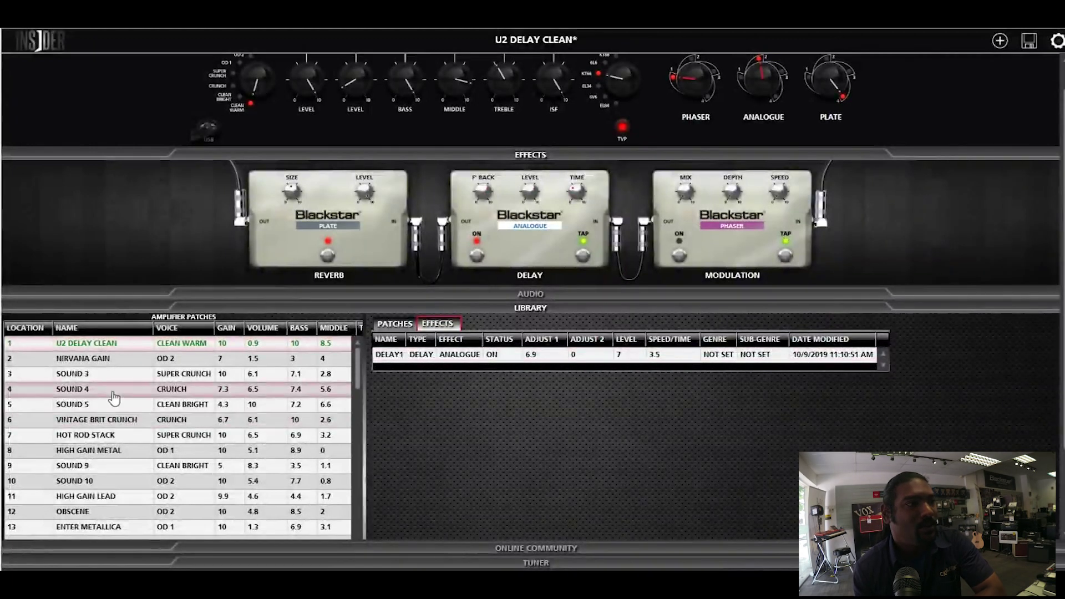
pyautogui.click(111, 393)
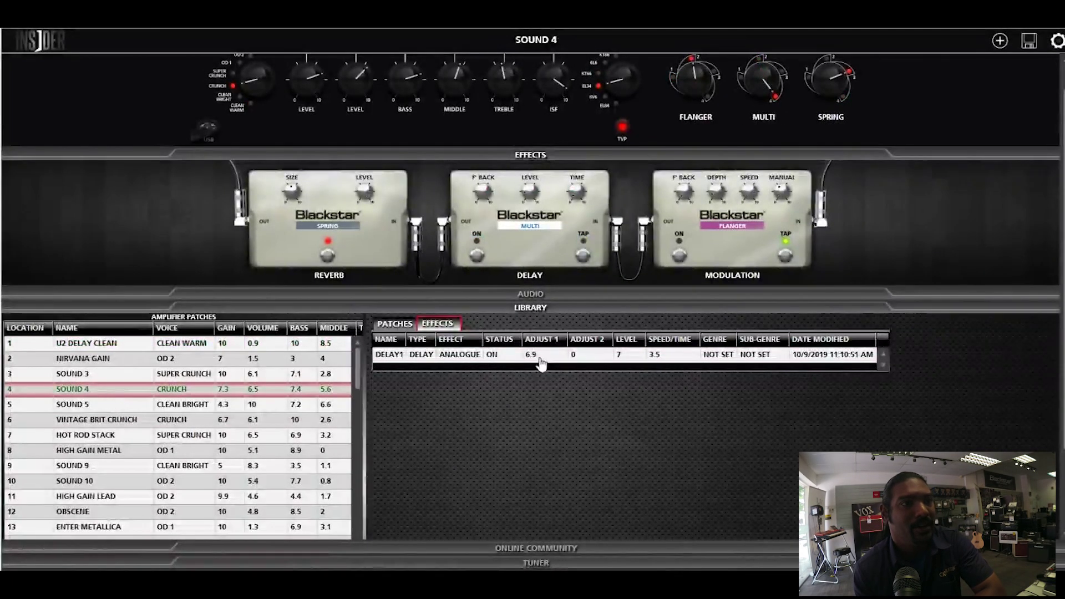
pyautogui.click(461, 364)
pyautogui.moveTo(461, 364); pyautogui.dragTo(435, 361)
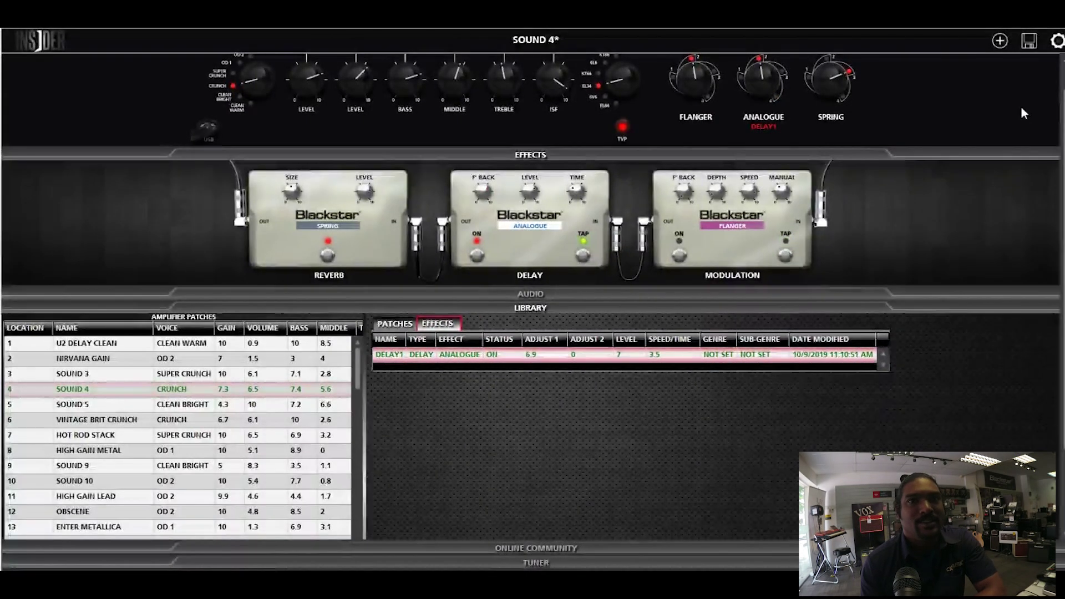
# Open Global Settings from the gear icon at the top right
pyautogui.click(1056, 41)
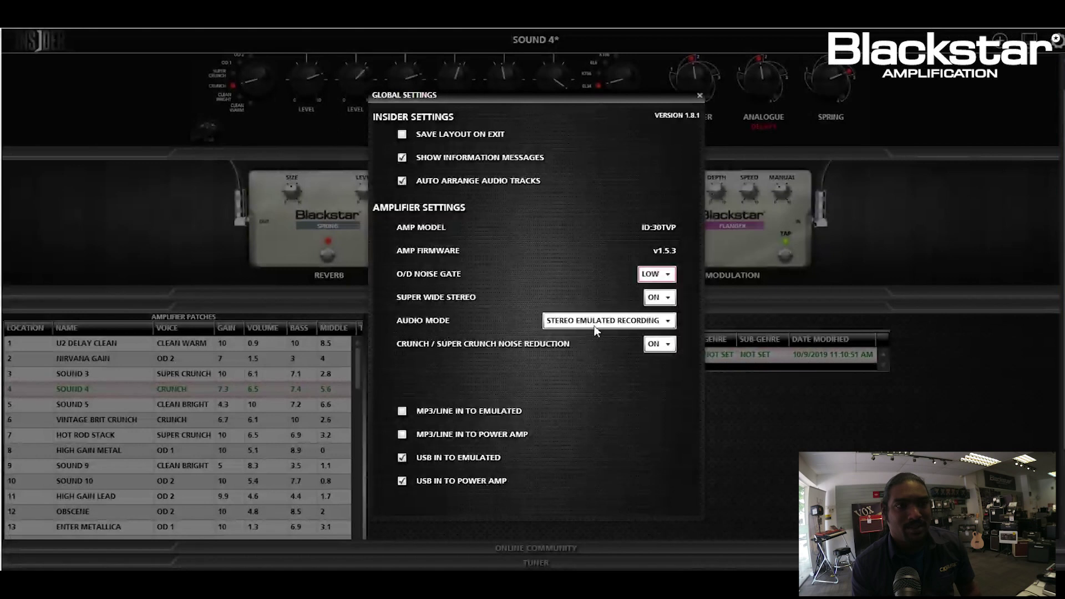
pyautogui.click(604, 322)
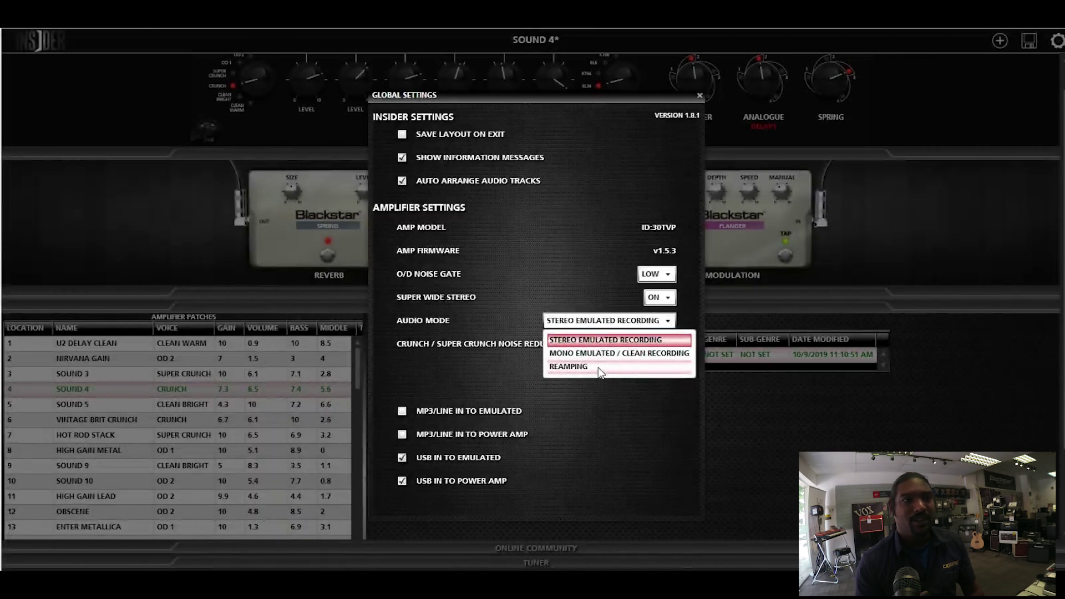
pyautogui.click(536, 362)
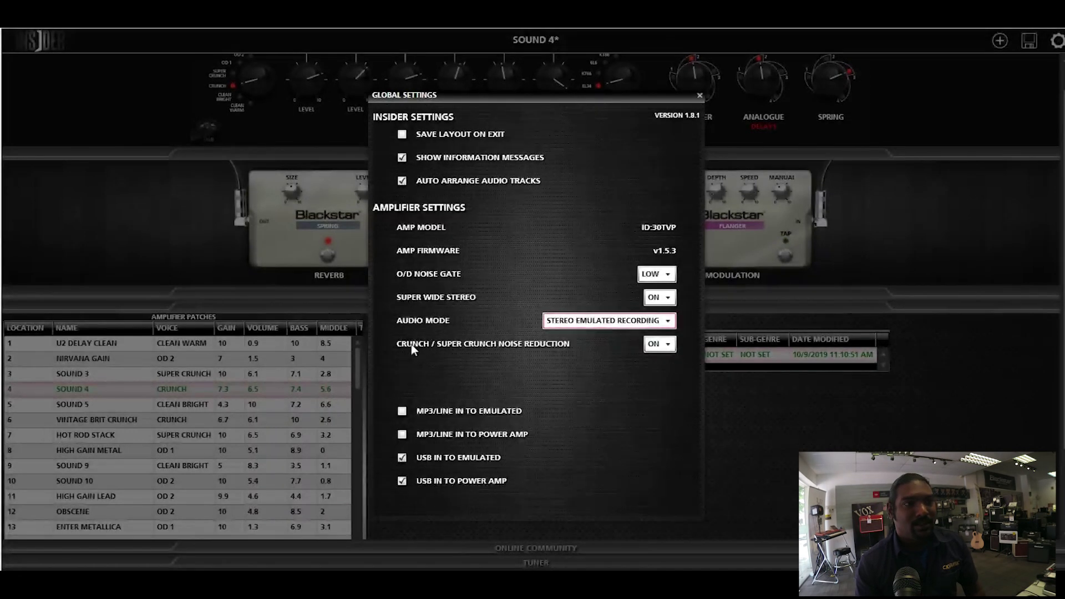